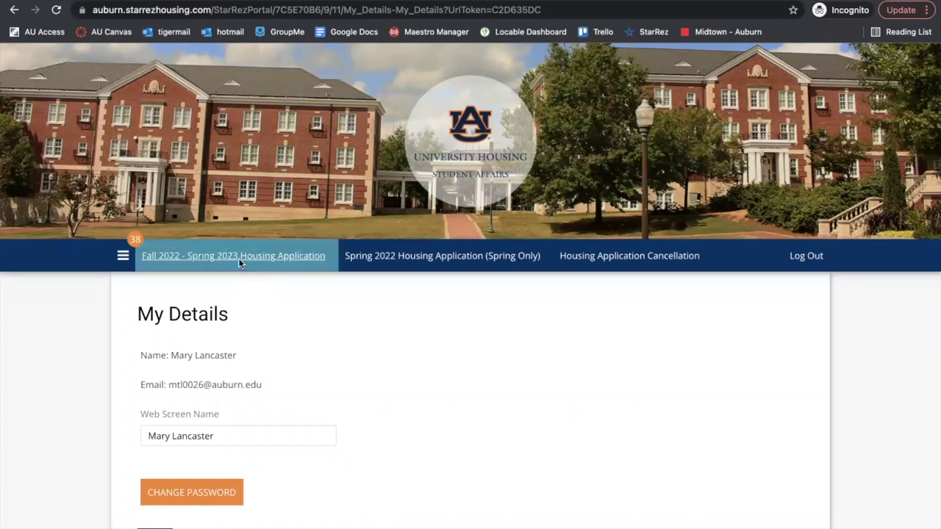
Step: Open the Fall 2022 - Spring 2023 housing application and continue with the Academic Year 2022-2023 term
click(123, 256)
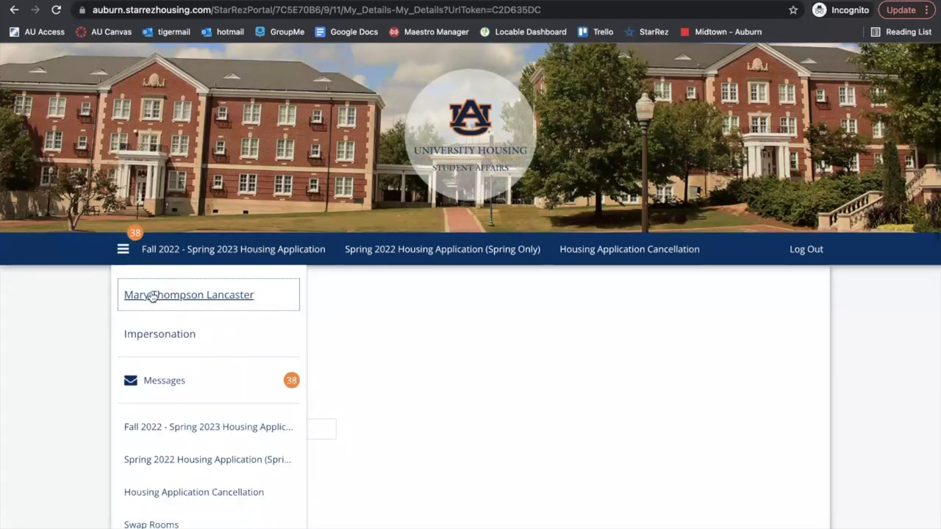
click(163, 433)
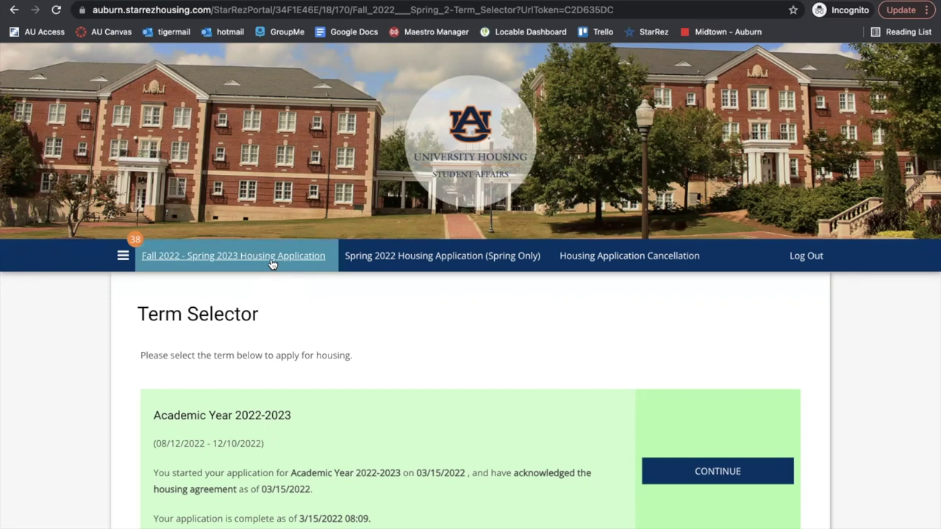
scroll(330, 345, down, 3)
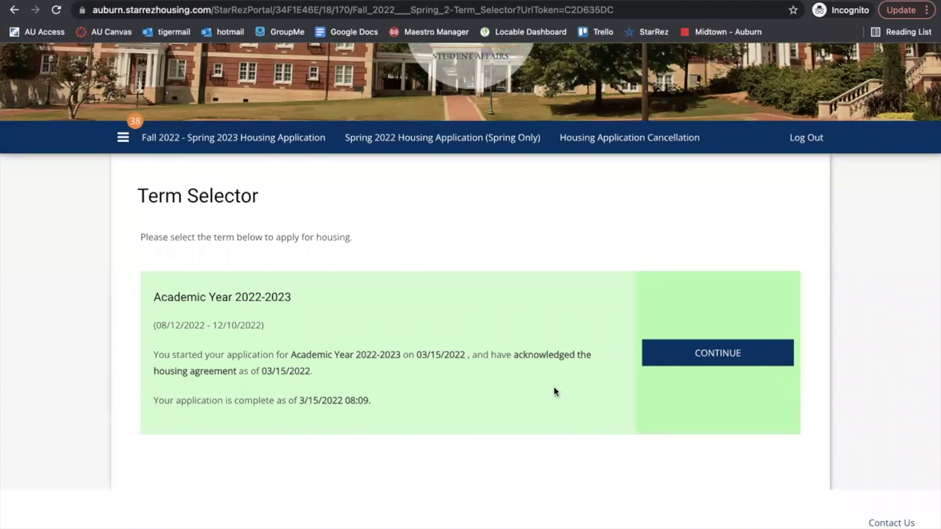
click(670, 354)
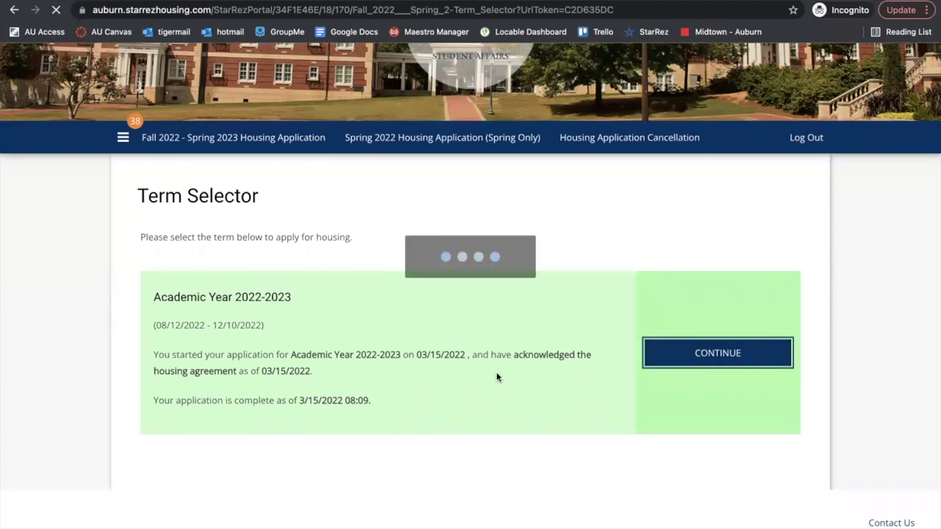
Step: Review the Application Complete page with its Room Swap Week instructions, and save and continue to the initial room selection
scroll(424, 383, down, 3)
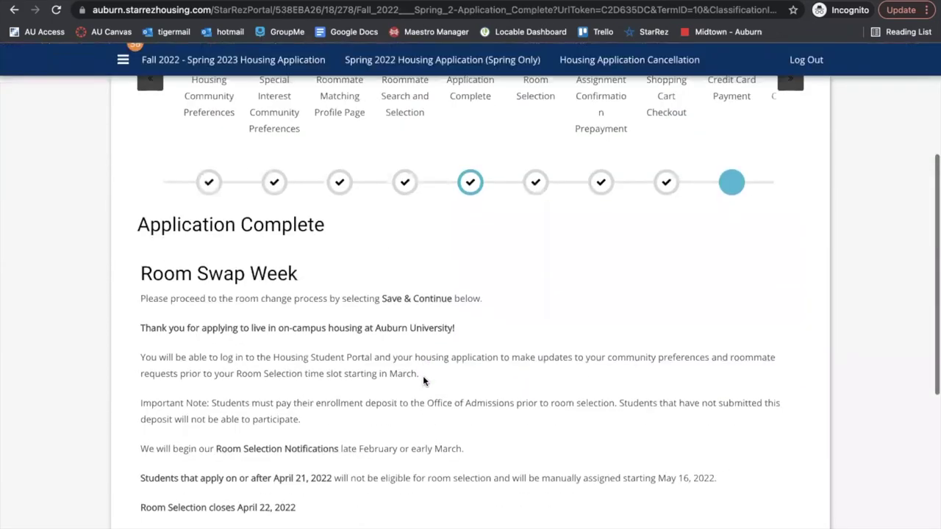
scroll(476, 245, up, 1)
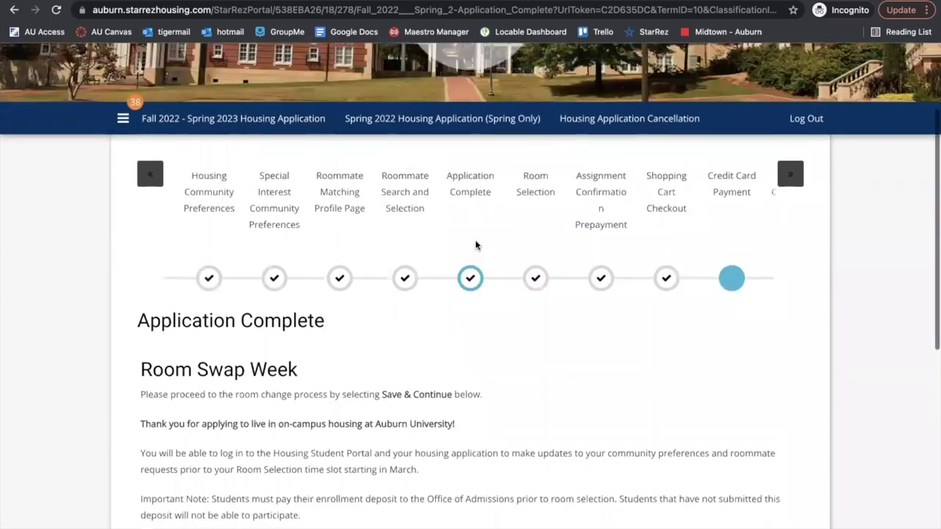
scroll(475, 244, down, 5)
click(179, 308)
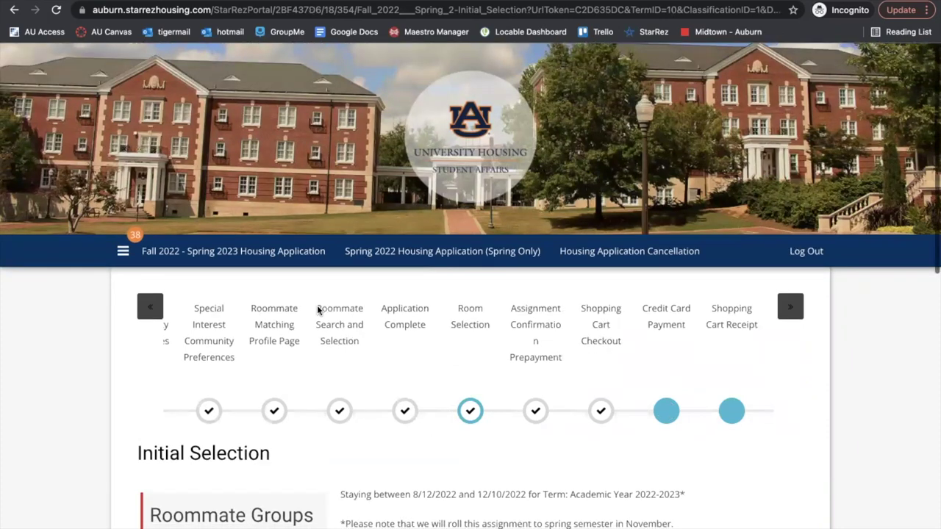
Step: Open the Roommate Search and Selection page of the application and review the current roommate group
scroll(317, 305, down, 1)
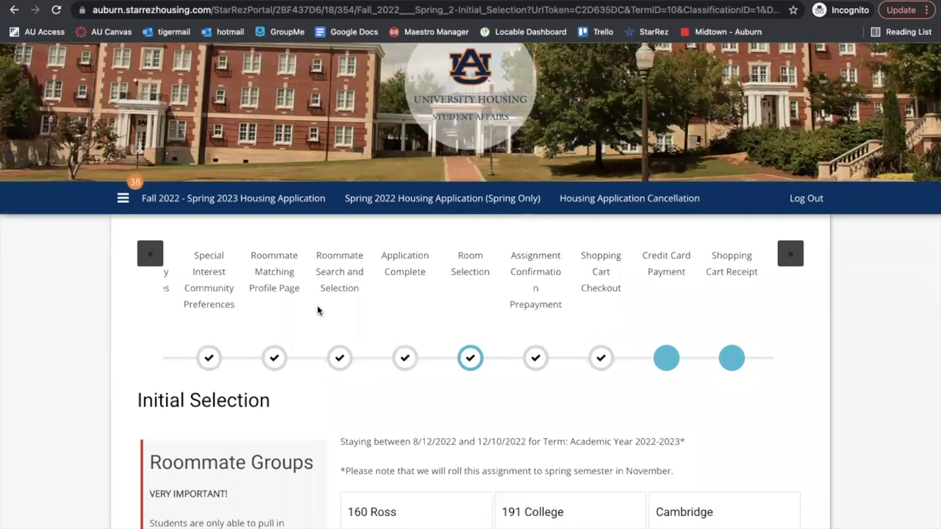
click(349, 263)
scroll(408, 392, down, 5)
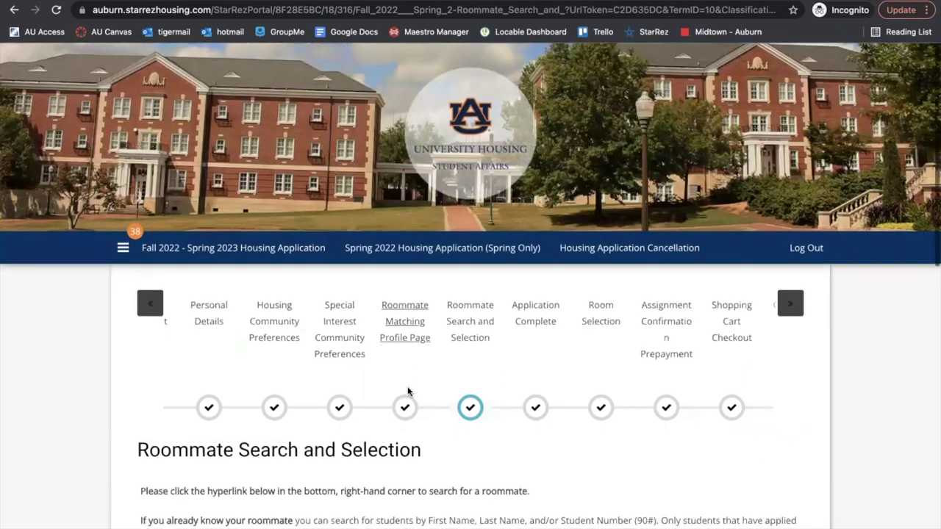
scroll(408, 392, down, 1)
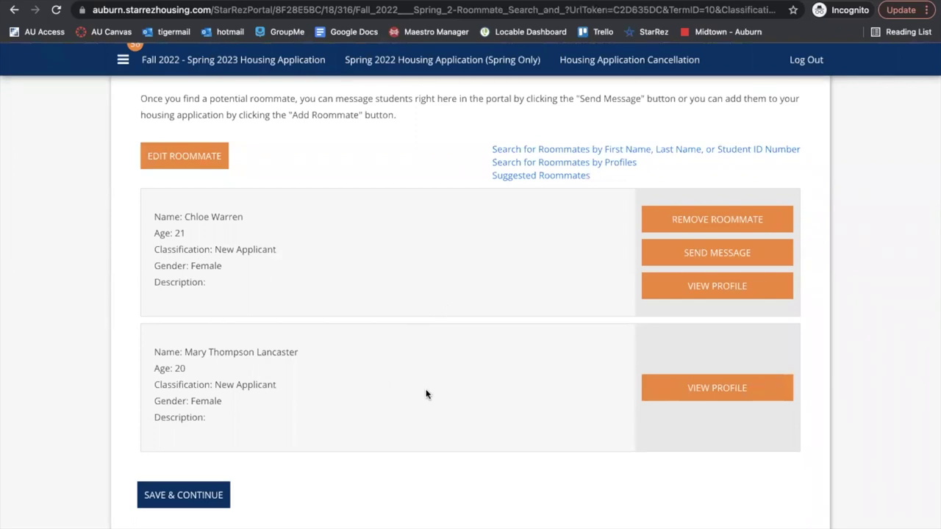
scroll(426, 395, up, 5)
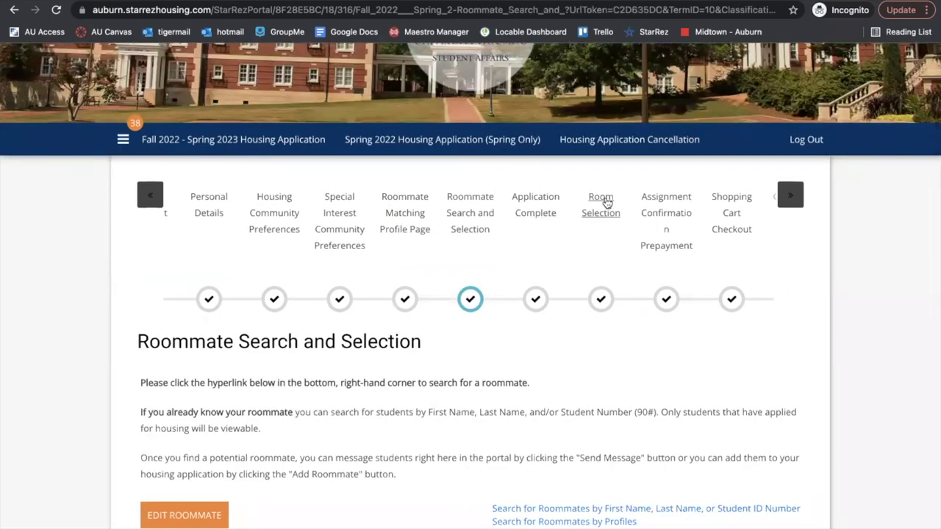
Step: Return to the application's Room Selection page and select the Quad community
click(606, 202)
scroll(441, 349, down, 3)
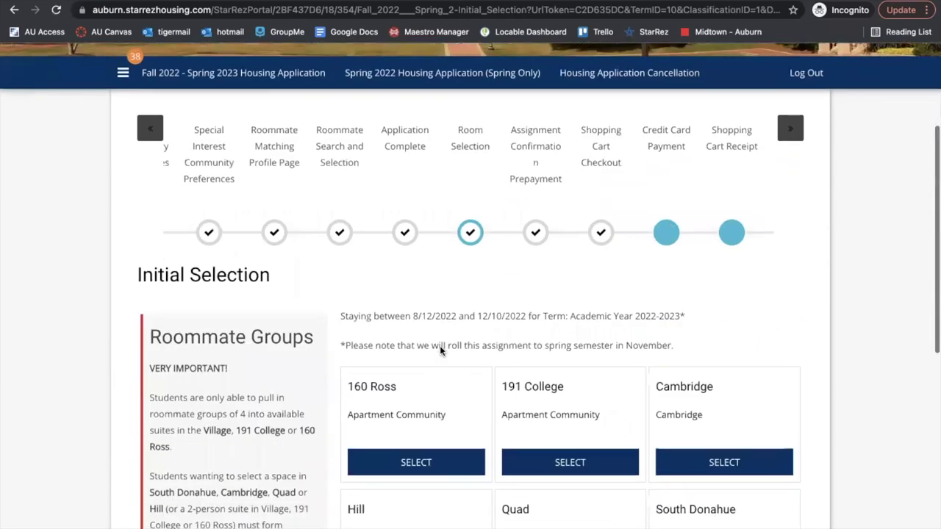
scroll(441, 351, down, 3)
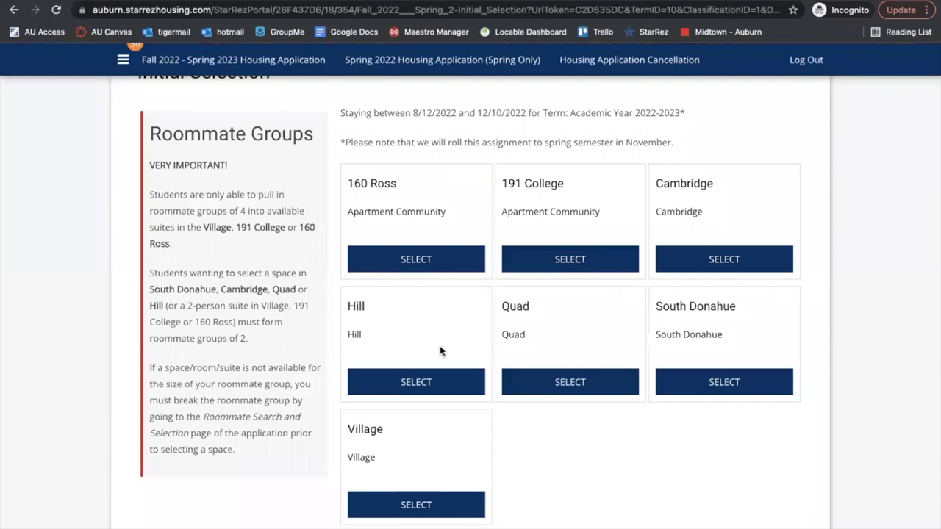
click(553, 386)
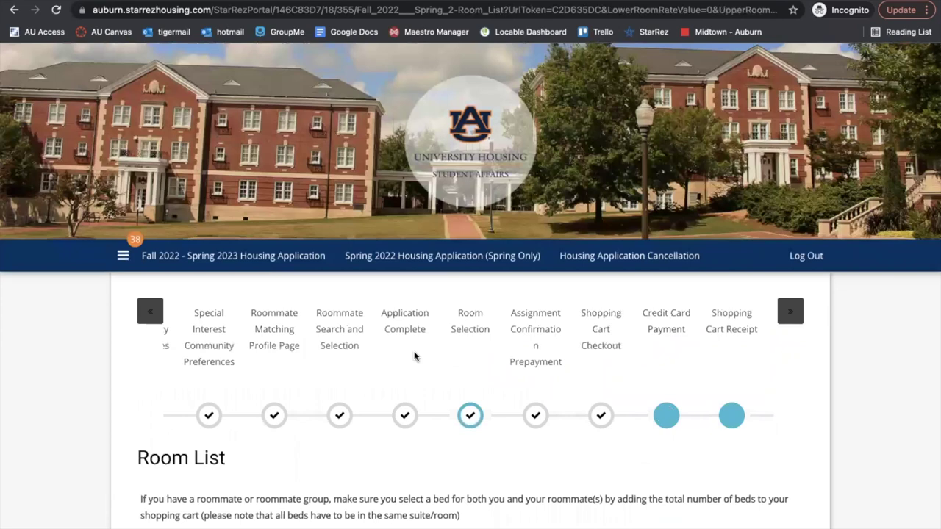
Step: Filter the Quad room list to show only beds located in Owen Hall
scroll(414, 356, down, 3)
scroll(414, 356, down, 1)
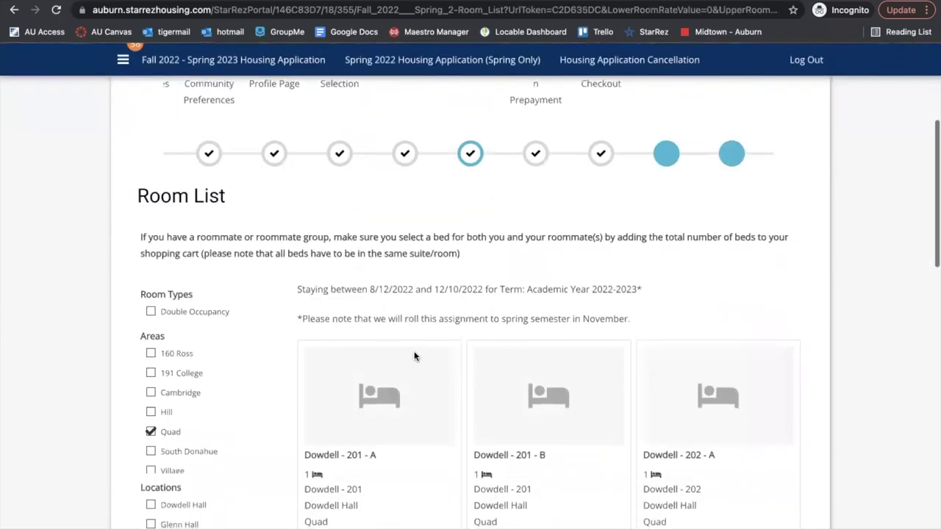
scroll(414, 356, down, 2)
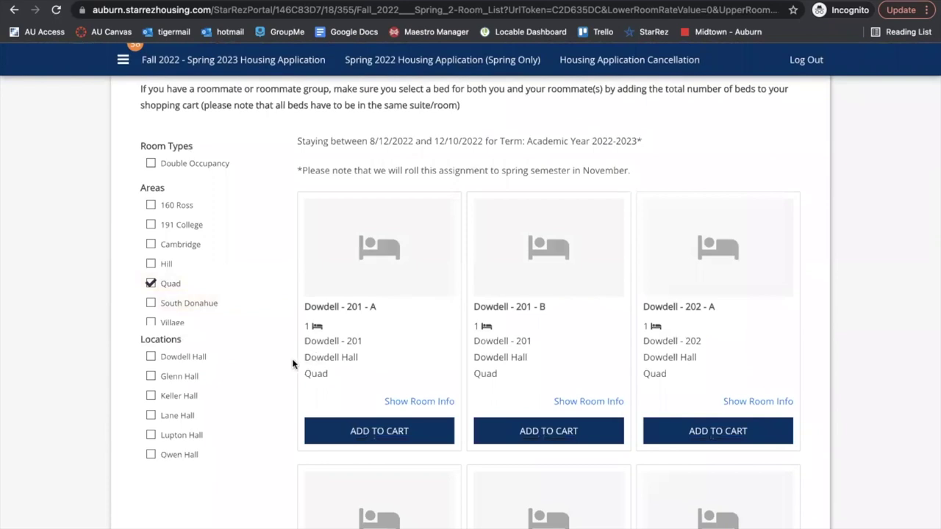
scroll(239, 389, down, 2)
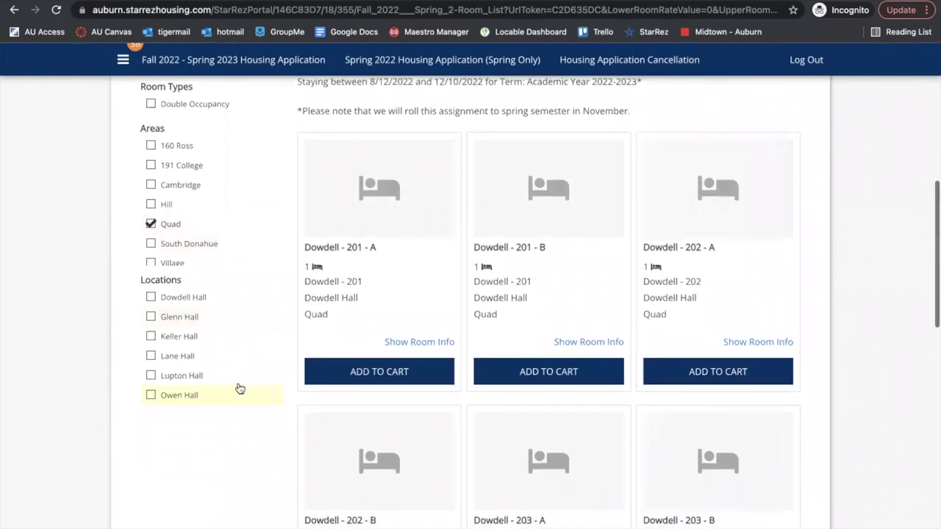
click(201, 392)
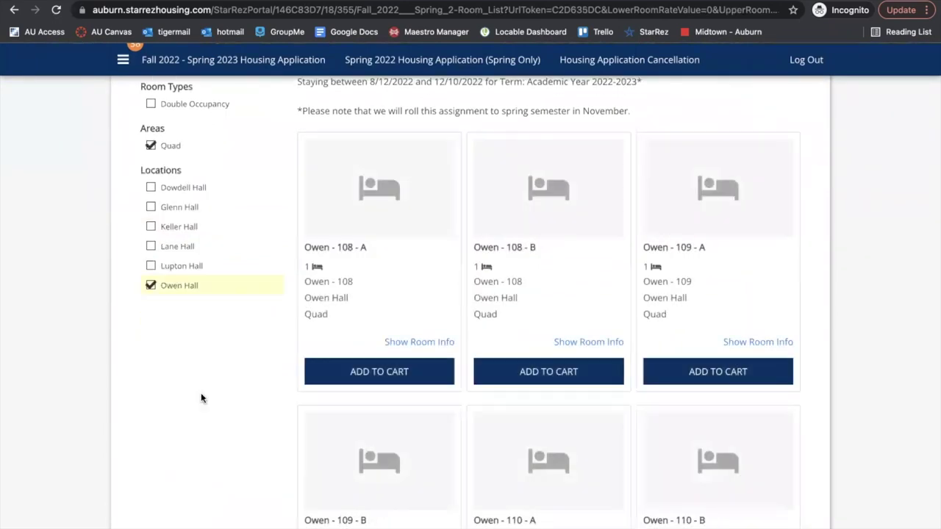
Step: Add beds Owen - 108 - A and Owen - 108 - B to the cart and continue to bed assignment
scroll(188, 352, up, 3)
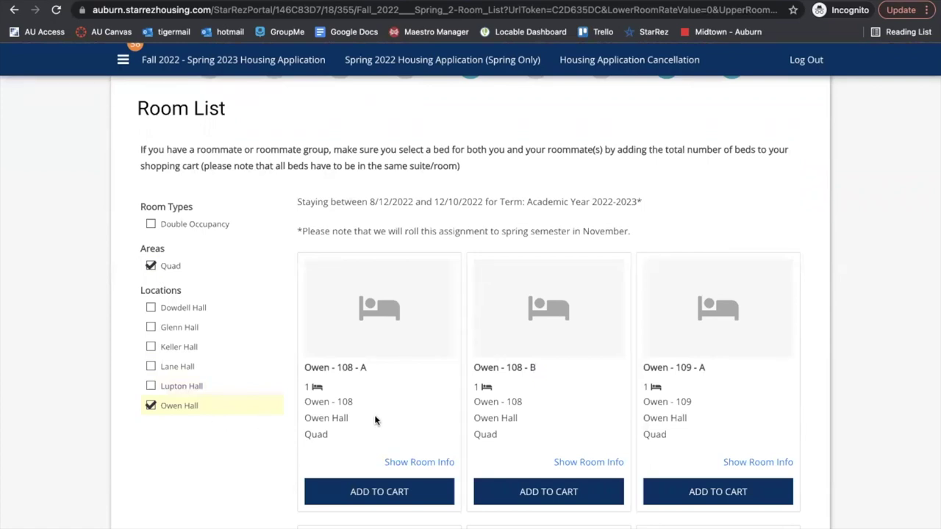
scroll(375, 420, down, 5)
scroll(375, 420, up, 2)
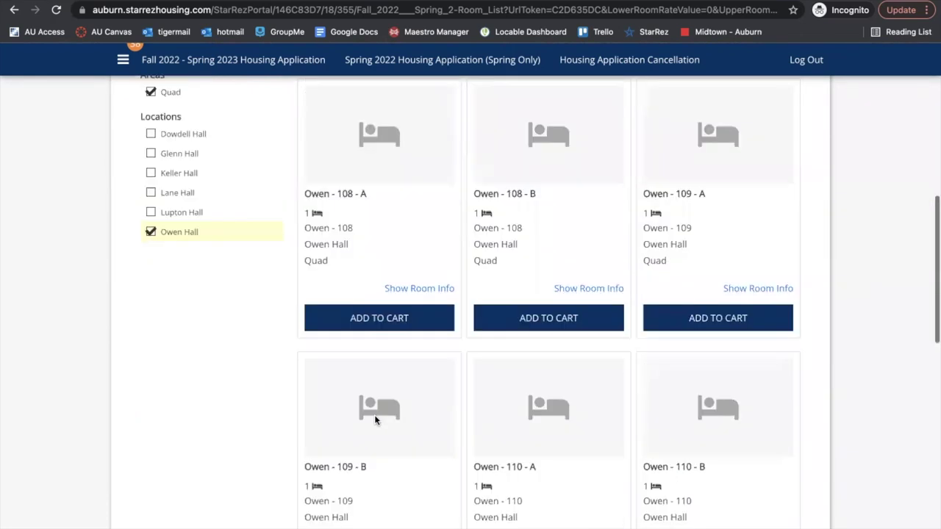
scroll(374, 420, up, 1)
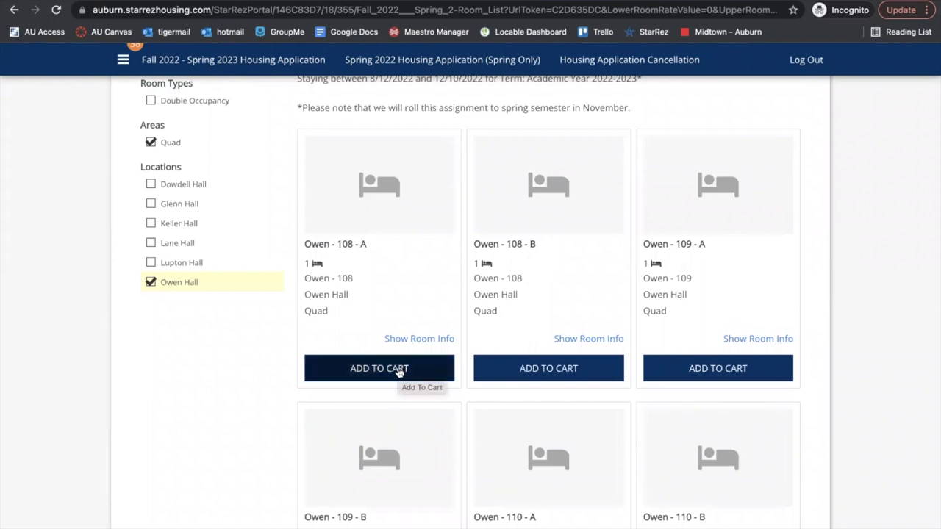
click(398, 370)
click(535, 368)
scroll(596, 244, down, 8)
click(358, 496)
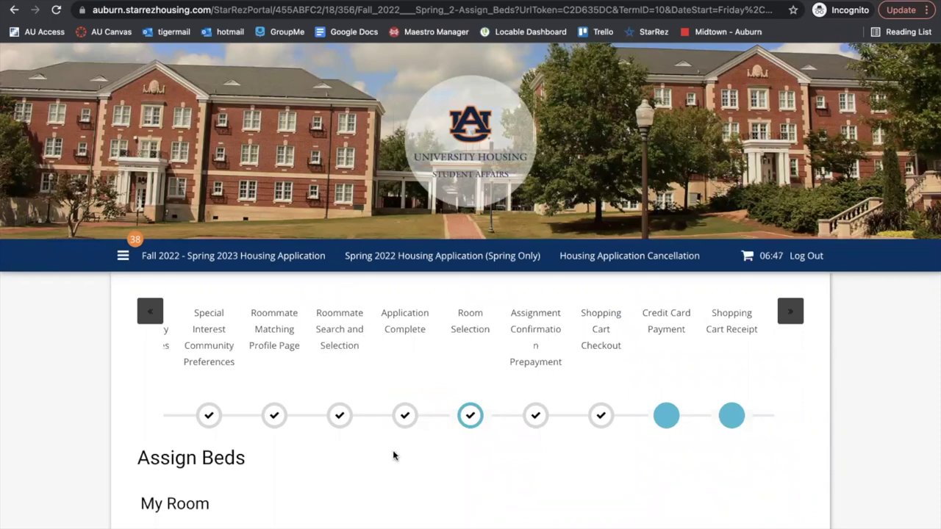
Step: Assign bed Owen - 108 - A to the applicant and Owen - 108 - B to the roommate, and submit the assignments
scroll(392, 456, down, 5)
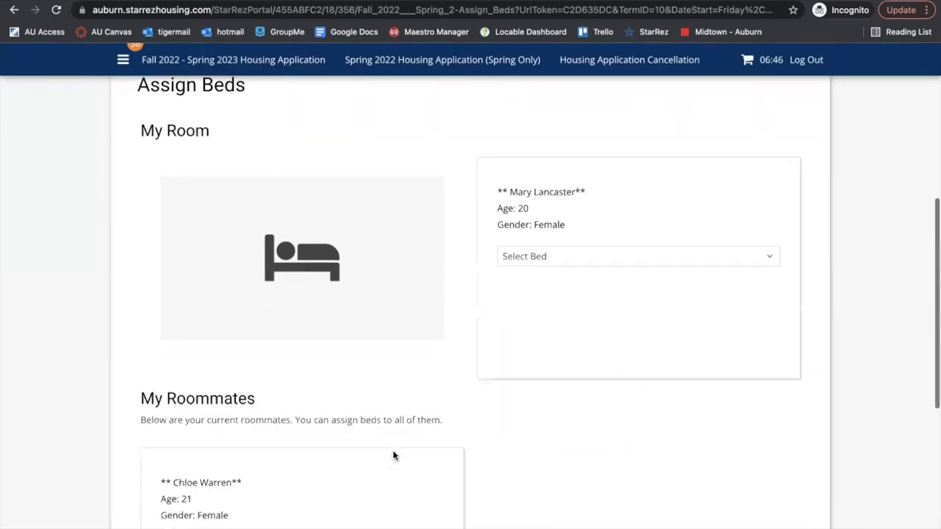
click(606, 259)
click(600, 286)
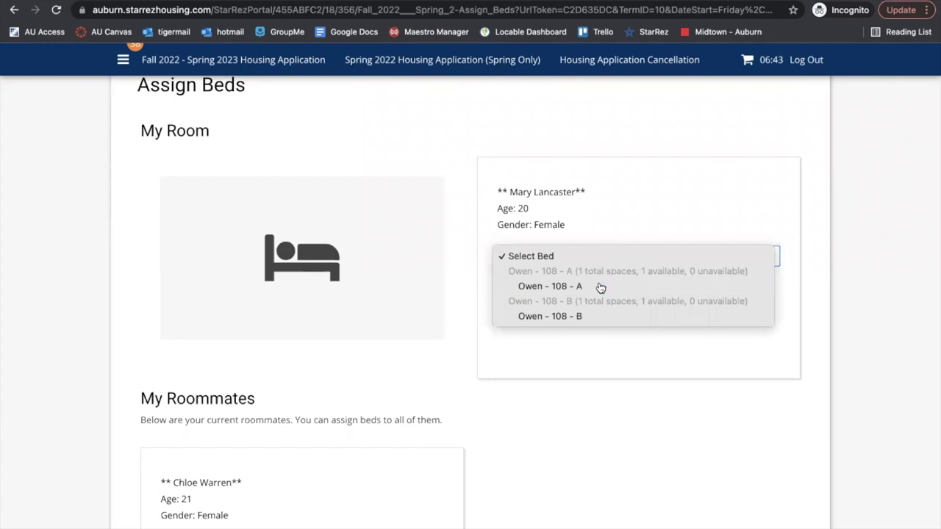
scroll(407, 370, down, 3)
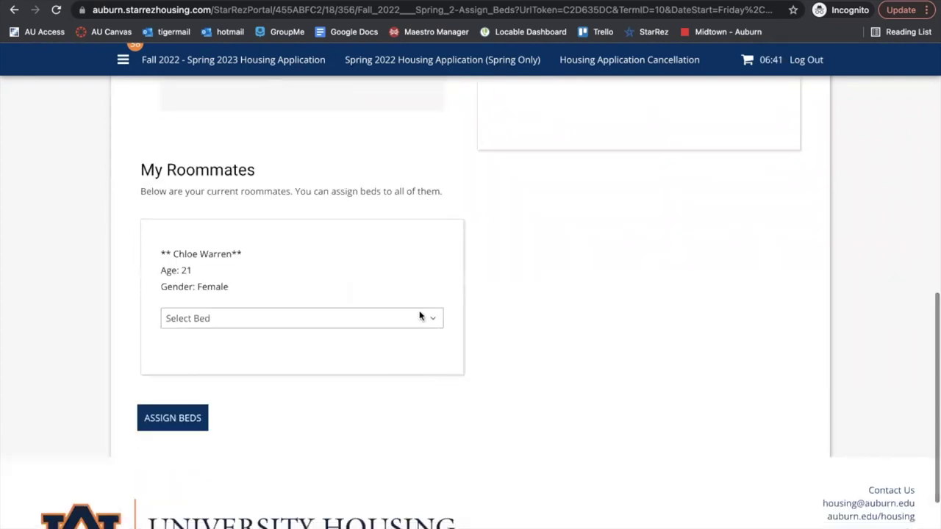
click(422, 317)
click(385, 379)
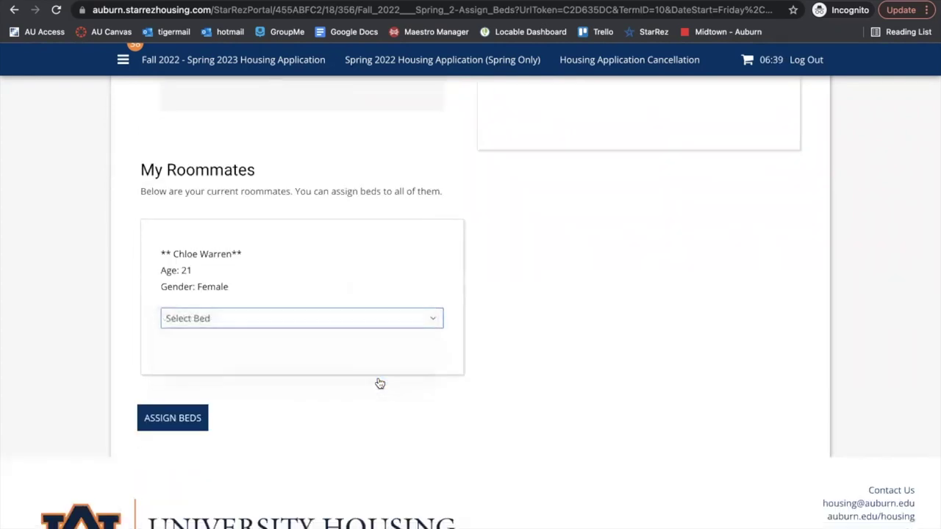
click(191, 420)
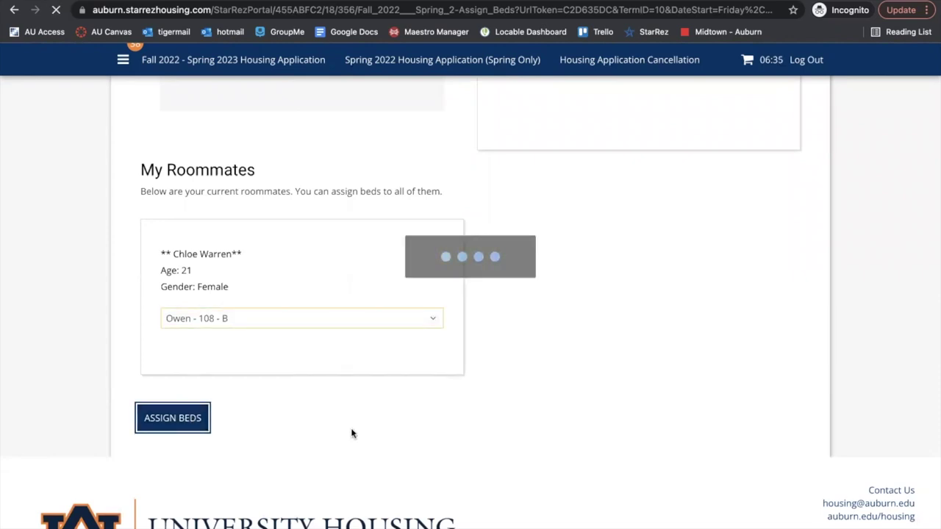
Step: Check the room assignments on the Confirmation page, and save and continue to hold both spaces
scroll(351, 427, down, 3)
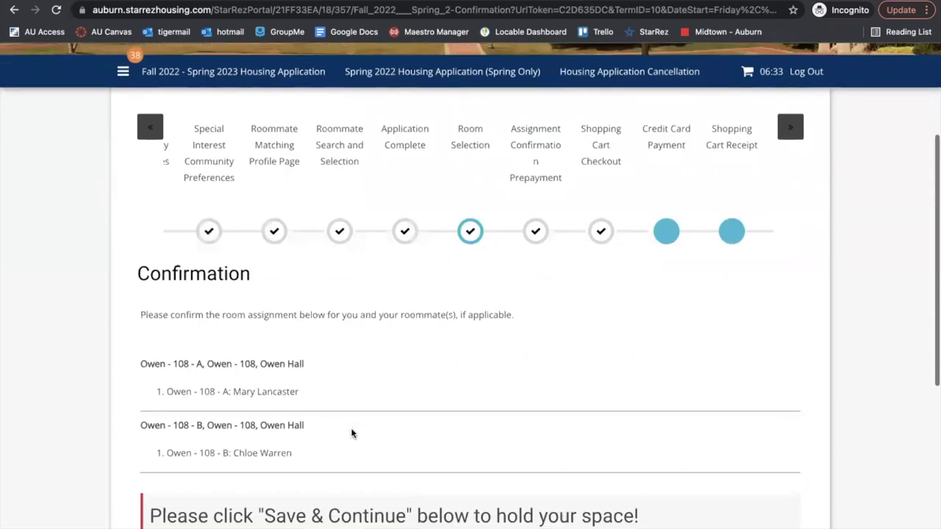
scroll(351, 427, down, 2)
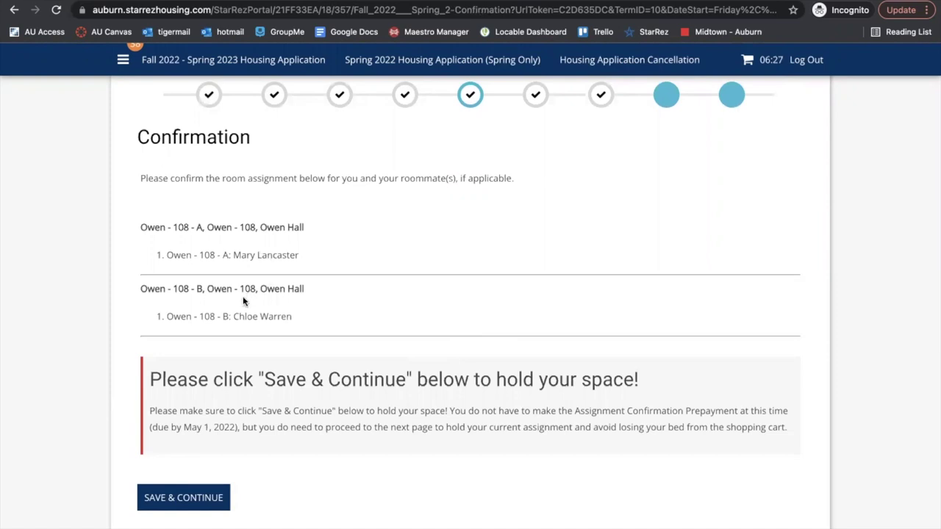
click(194, 500)
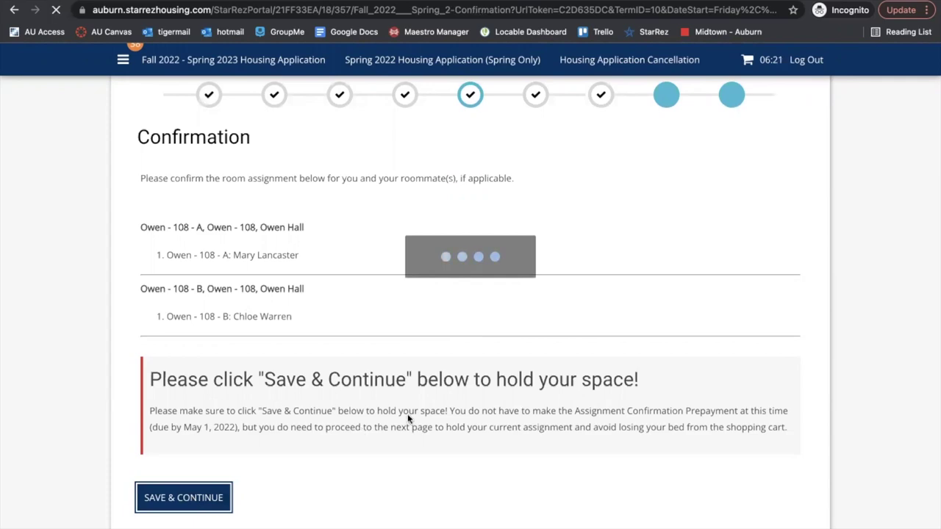
Step: Review the Assignment Confirmation Prepayment terms and booking summary, and save and continue to the shopping cart checkout
scroll(408, 419, down, 3)
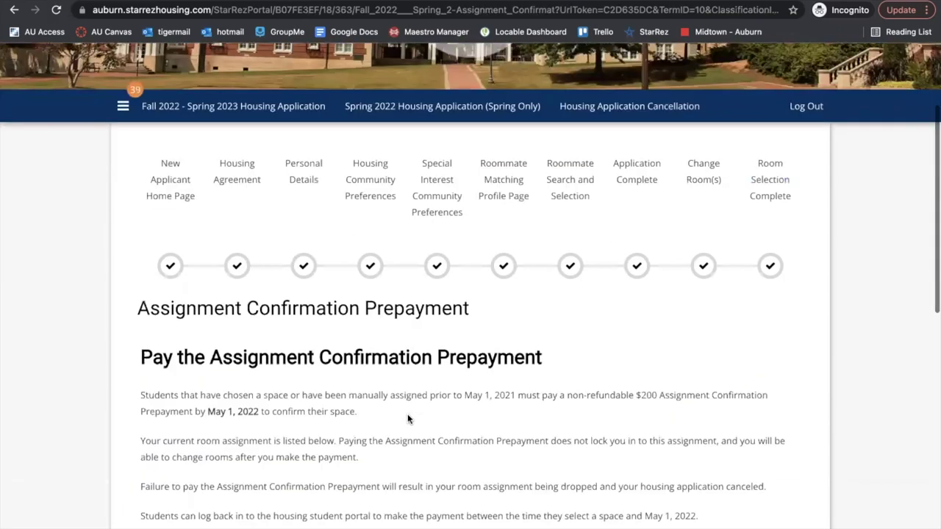
scroll(408, 419, down, 3)
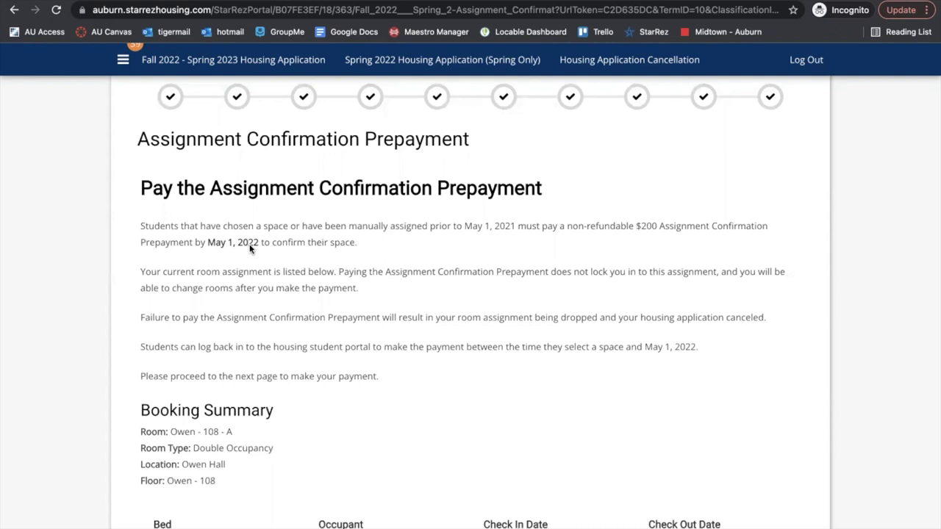
scroll(275, 350, down, 4)
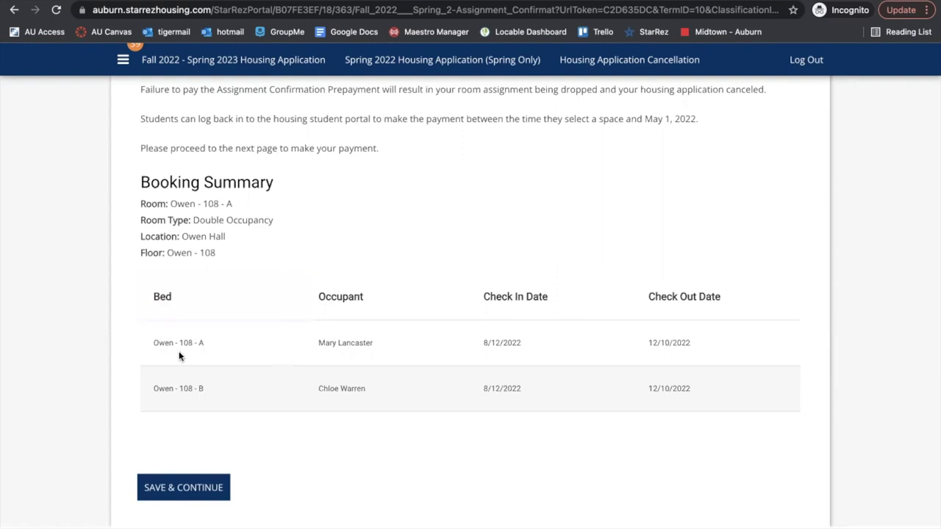
click(189, 488)
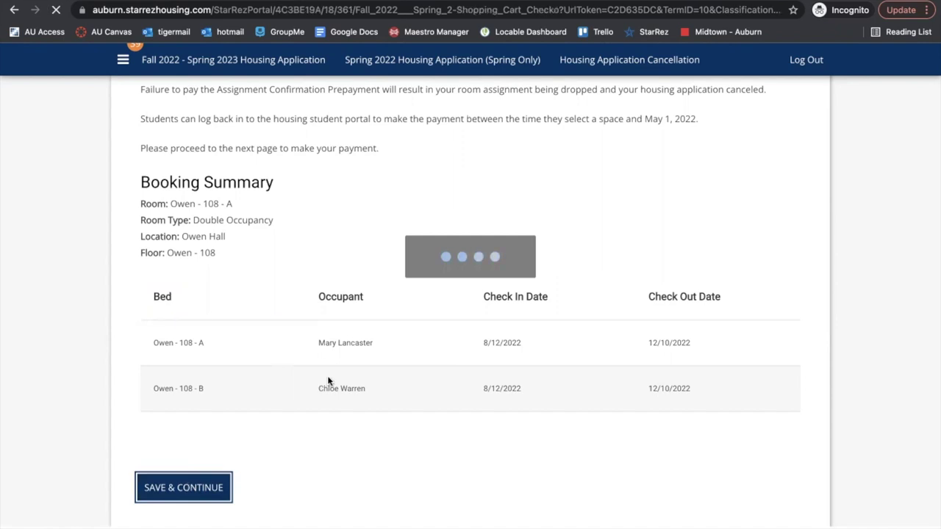
scroll(327, 381, up, 3)
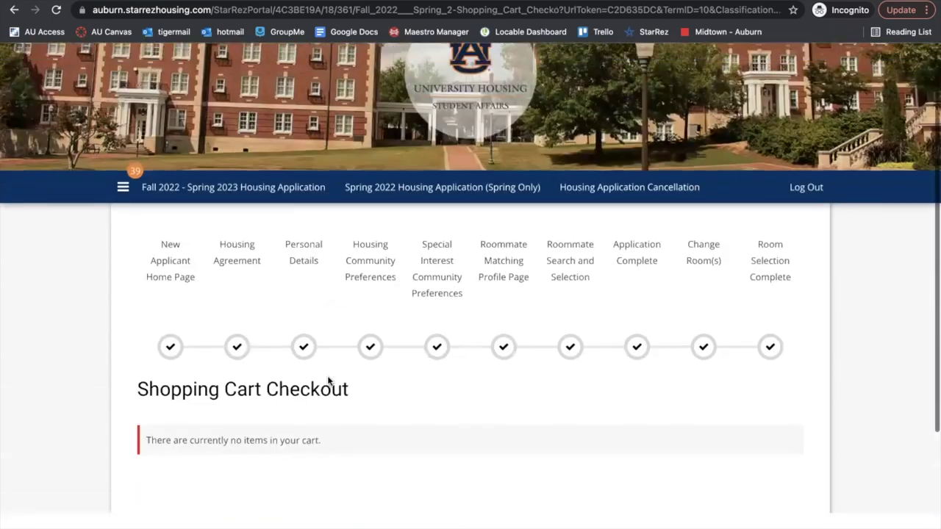